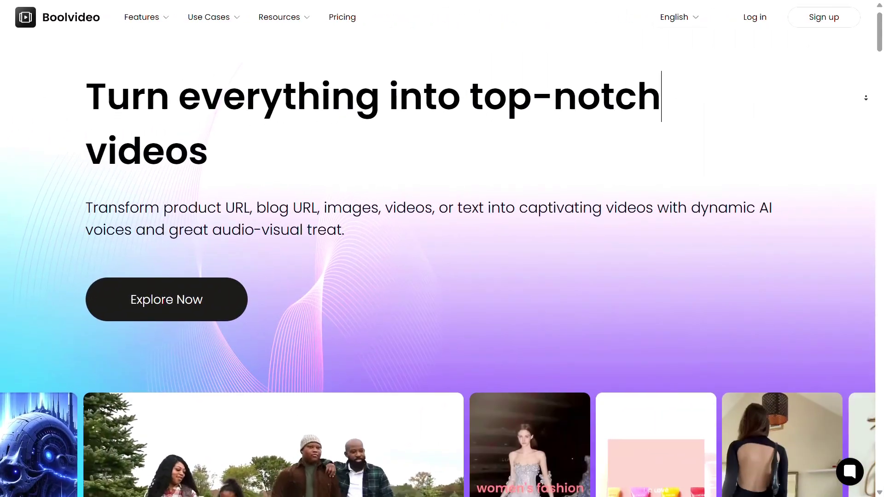
Scroll through the home page's AI tools and remove the beige background from the woman's portrait.
{"action": "scroll", "coordinate": [442, 248], "scroll_direction": "down", "scroll_amount": 2}
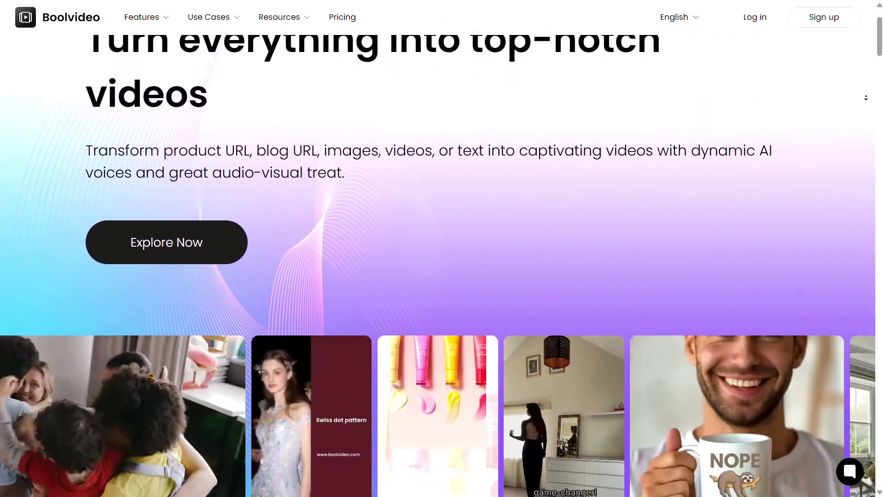
{"action": "scroll", "coordinate": [442, 249], "scroll_direction": "down", "scroll_amount": 2}
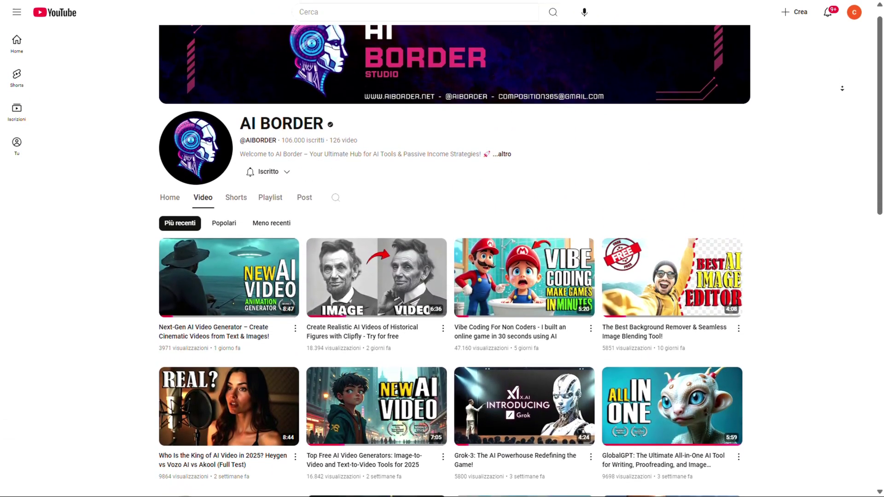
{"action": "scroll", "coordinate": [442, 249], "scroll_direction": "down", "scroll_amount": 2}
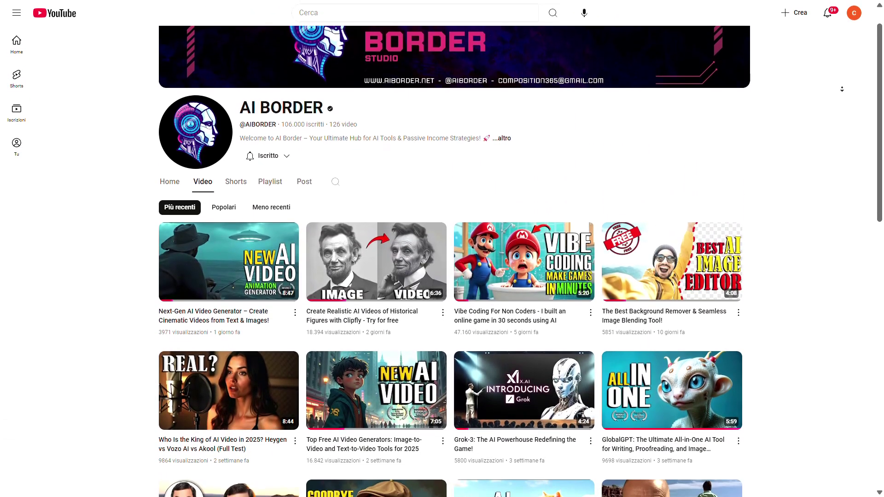
{"action": "scroll", "coordinate": [442, 249], "scroll_direction": "down", "scroll_amount": 2}
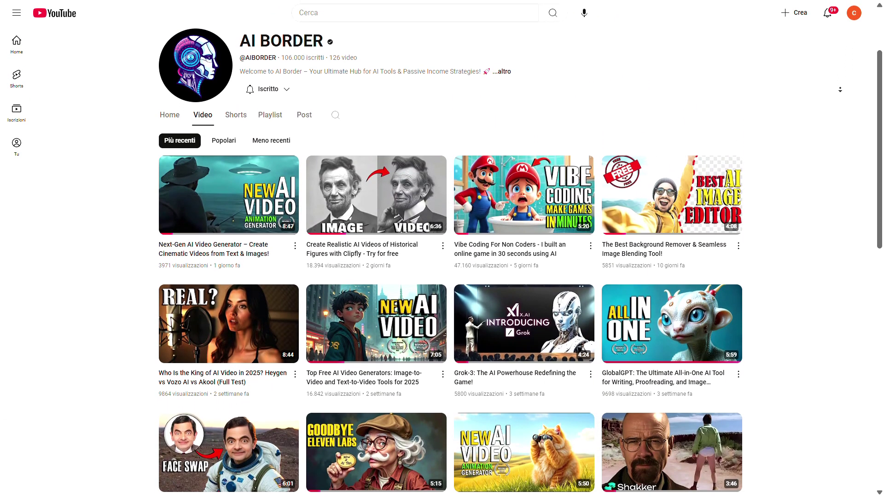
{"action": "scroll", "coordinate": [442, 249], "scroll_direction": "down", "scroll_amount": 2}
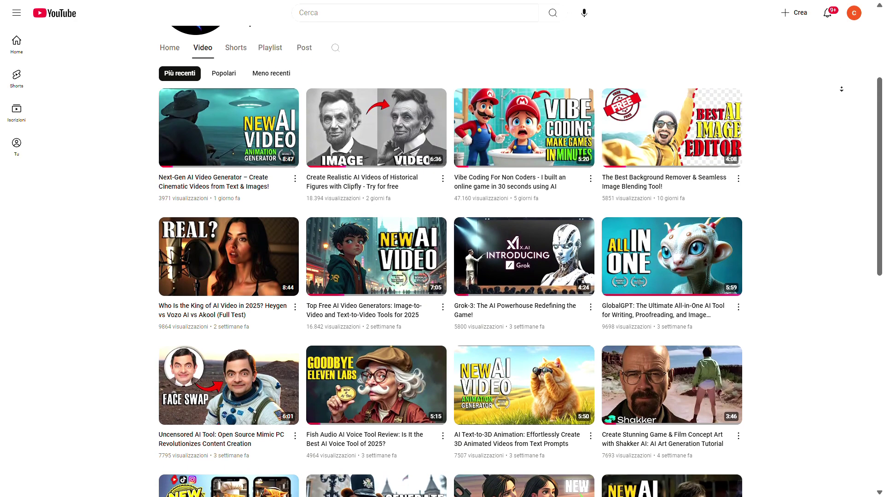
{"action": "scroll", "coordinate": [842, 89], "scroll_direction": "down", "scroll_amount": 1}
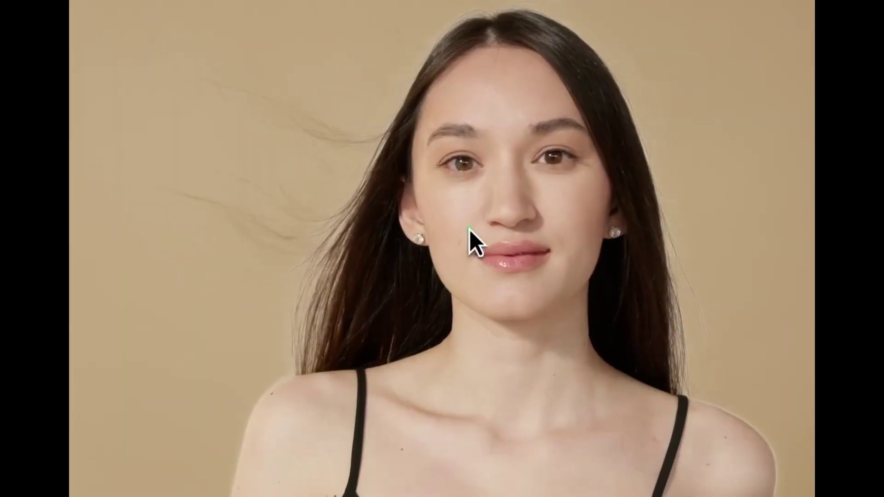
{"action": "left_click", "coordinate": [470, 230]}
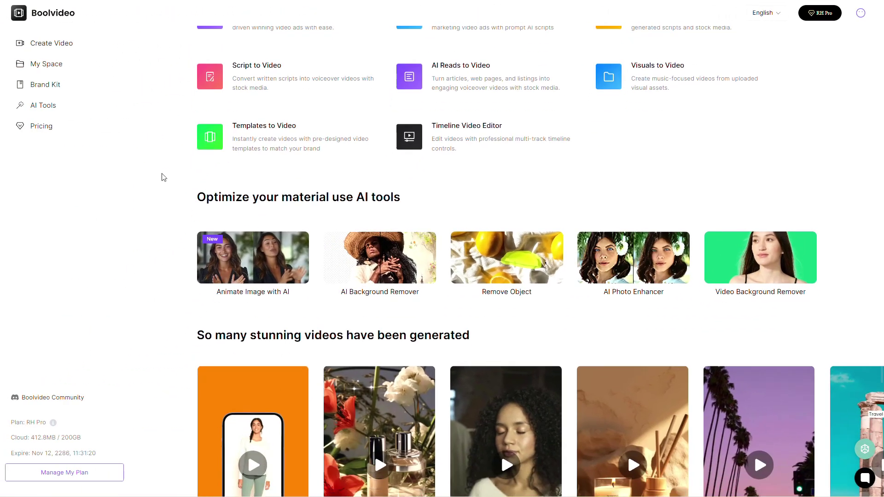
Add three clothing model photos from cloud storage into Animate Image with AI.
{"action": "scroll", "coordinate": [228, 265], "scroll_direction": "down", "scroll_amount": 1}
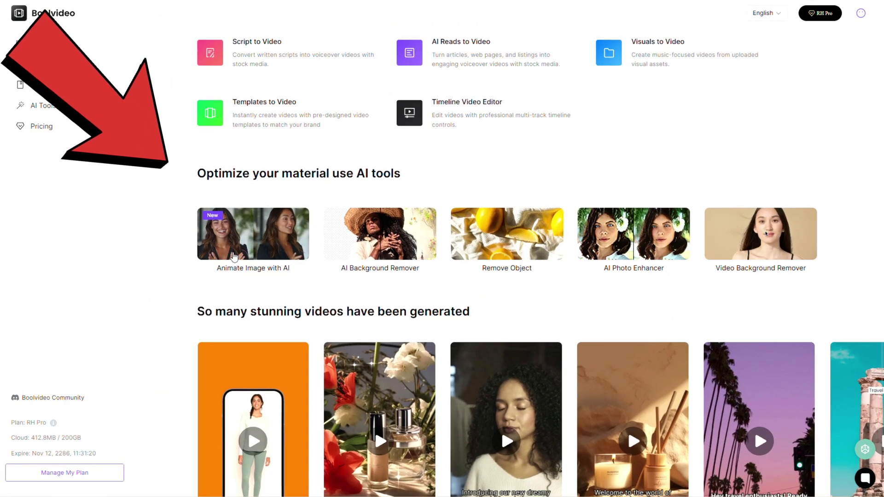
{"action": "left_click", "coordinate": [286, 261]}
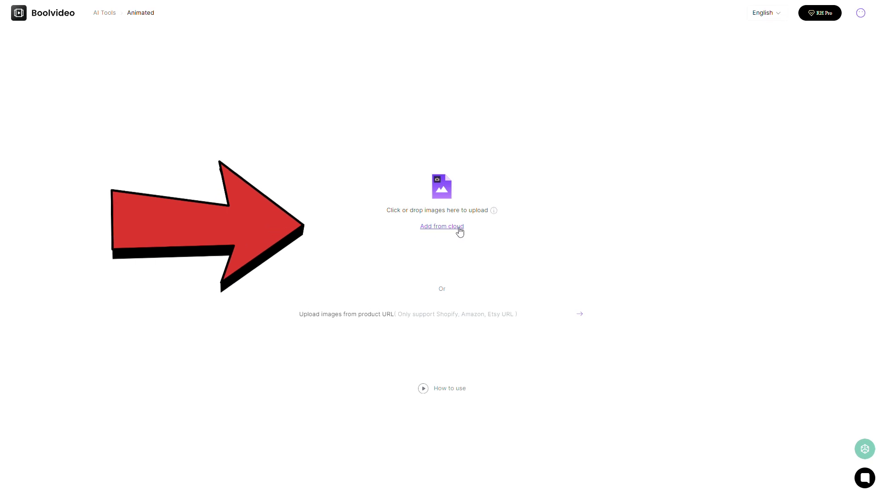
{"action": "left_click", "coordinate": [458, 233]}
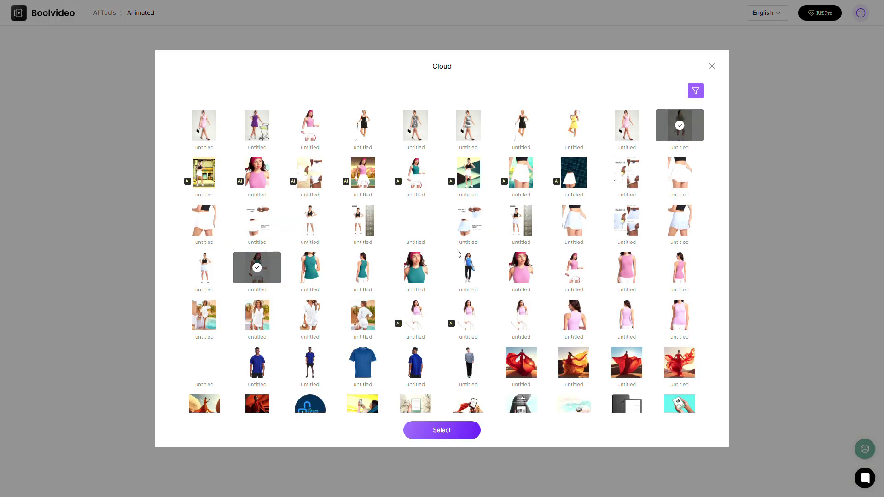
{"action": "left_click", "coordinate": [442, 431]}
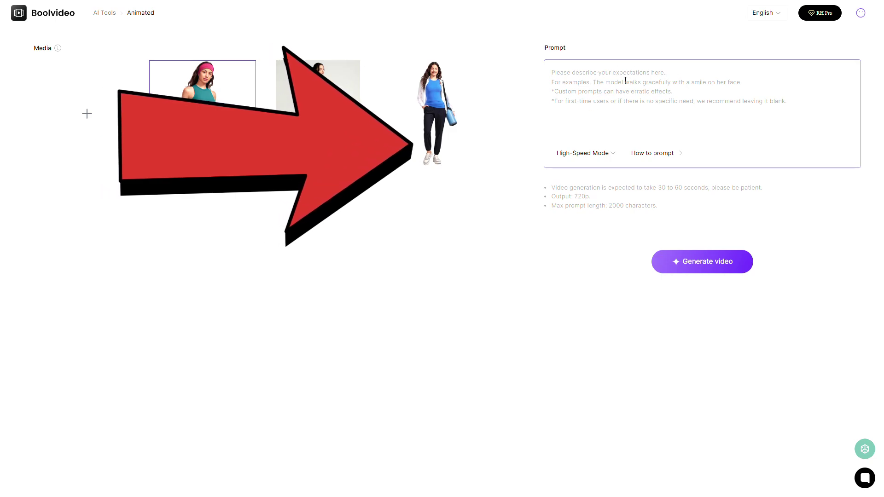
Enter the prompt 'Models display clothing in different poses.' and review the High-Speed Mode options.
{"action": "left_click", "coordinate": [541, 93]}
{"action": "type", "text": "Models display clothing in different poses."}
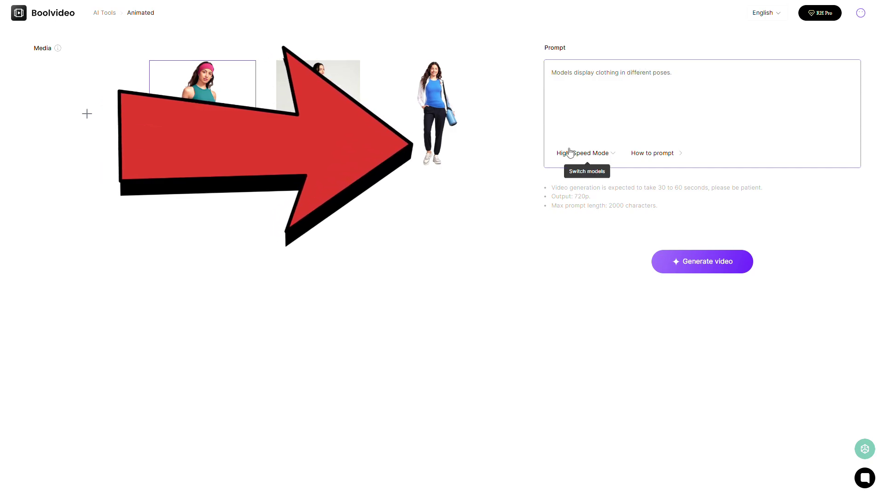
{"action": "left_click", "coordinate": [575, 160]}
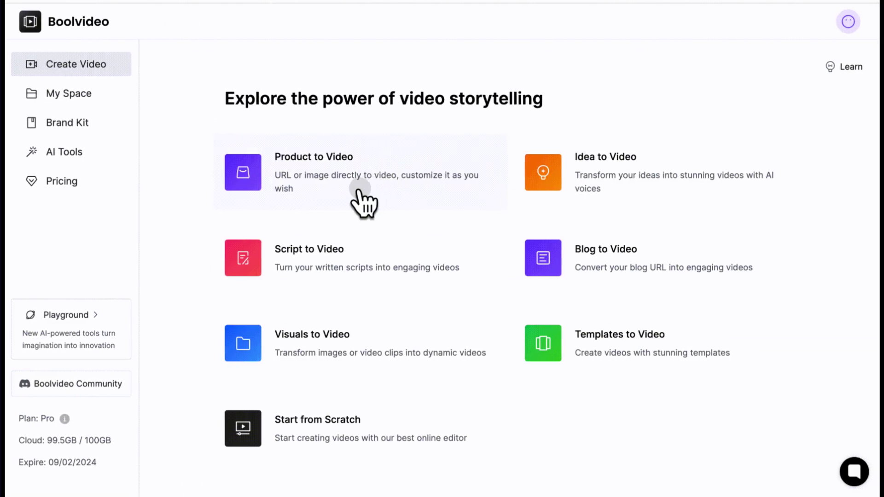
Start a Product to Video project and preview the green-shirt photo at full size.
{"action": "left_click", "coordinate": [364, 203]}
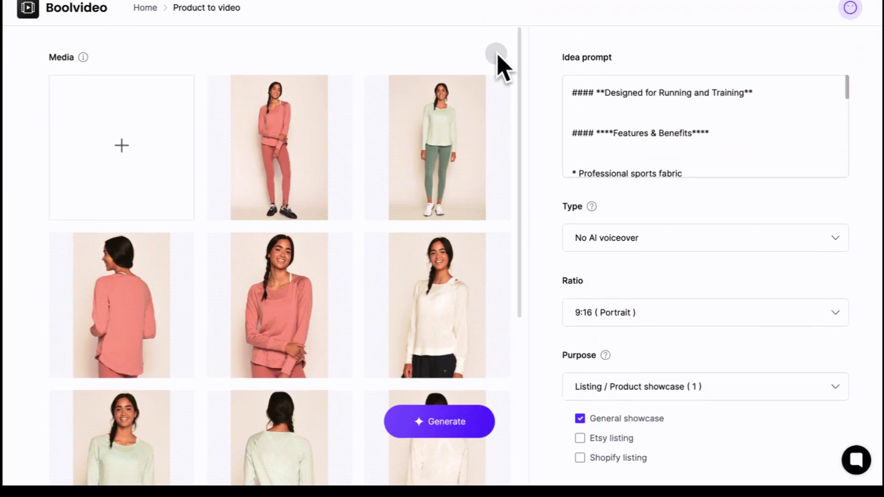
{"action": "left_click", "coordinate": [447, 142]}
{"action": "left_click", "coordinate": [644, 102]}
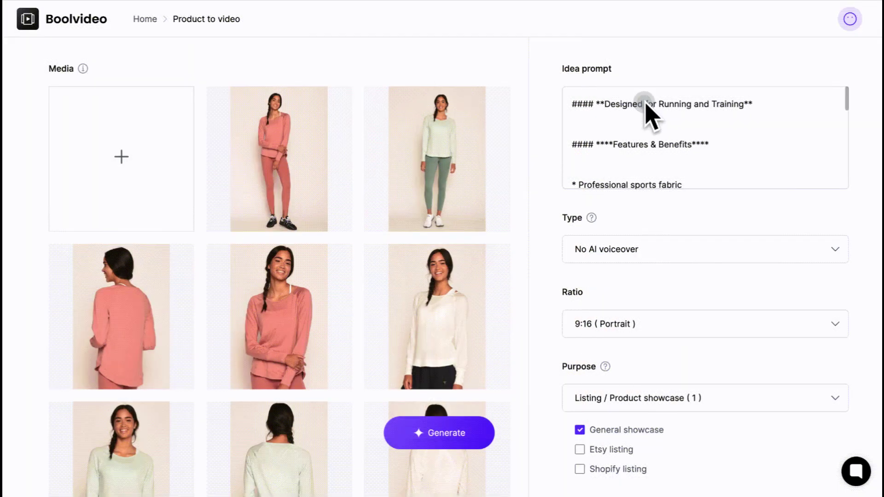
Set the type to With AI voiceover, keep the 9:16 ratio, and view narration languages.
{"action": "left_click", "coordinate": [668, 241]}
{"action": "left_click", "coordinate": [651, 299]}
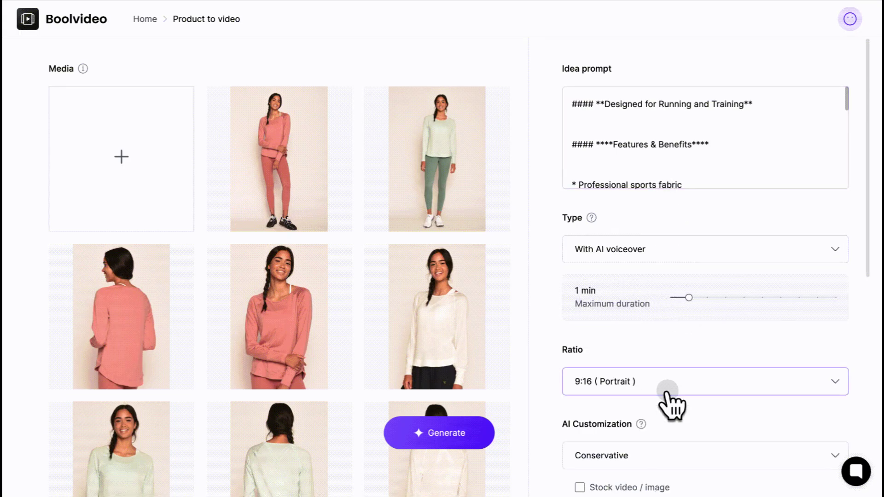
{"action": "left_click", "coordinate": [663, 368]}
{"action": "scroll", "coordinate": [665, 371], "scroll_direction": "down", "scroll_amount": 3}
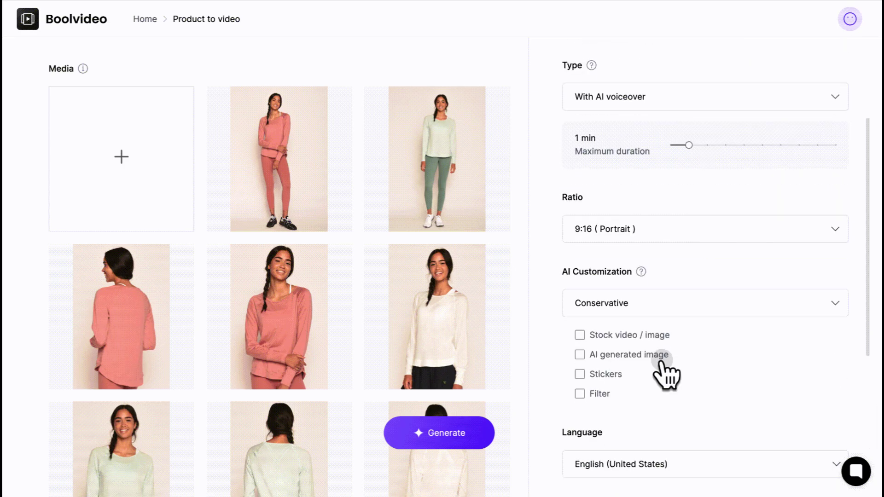
{"action": "scroll", "coordinate": [709, 387], "scroll_direction": "down", "scroll_amount": 3}
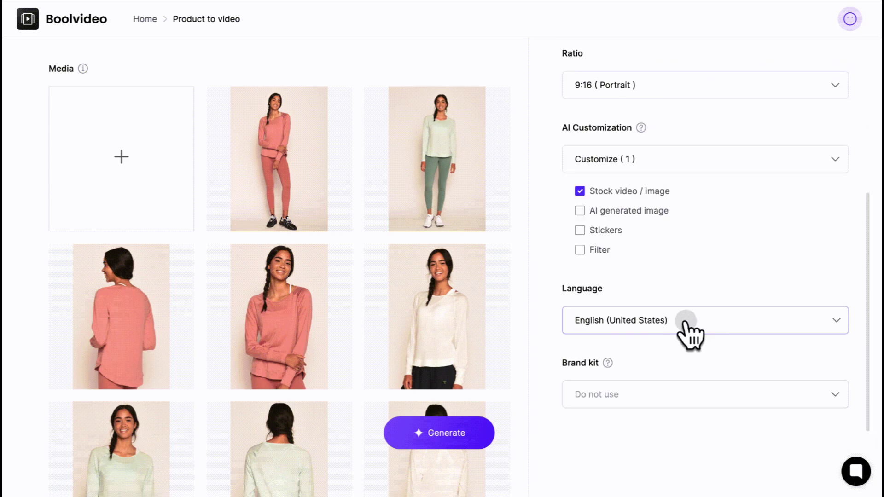
{"action": "left_click", "coordinate": [686, 321]}
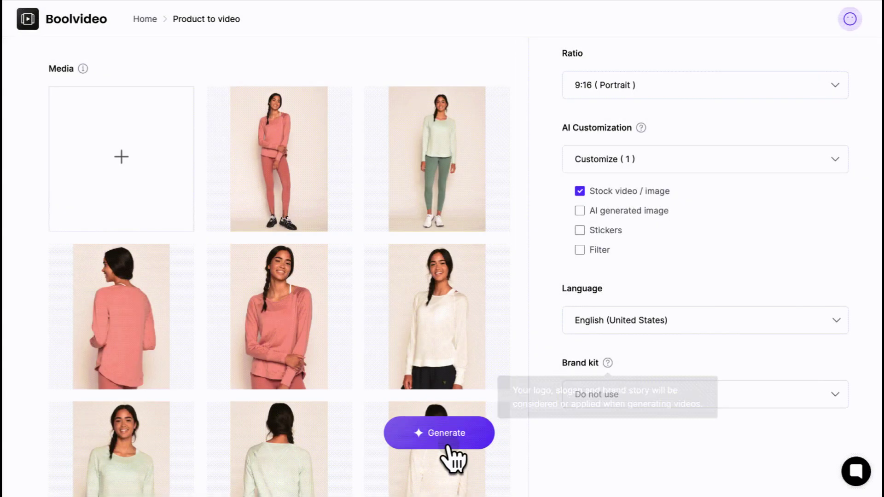
Generate the video and review Scene 1's voice language and gender options without changes.
{"action": "left_click", "coordinate": [447, 442]}
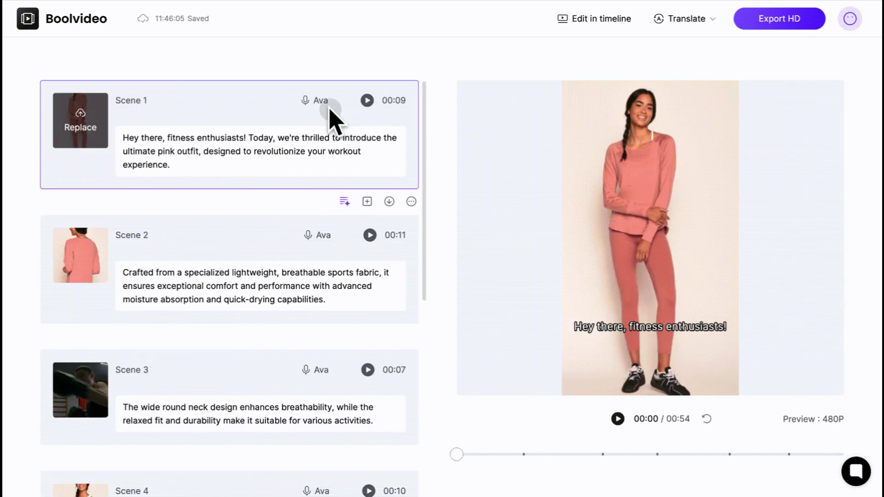
{"action": "left_click", "coordinate": [320, 102]}
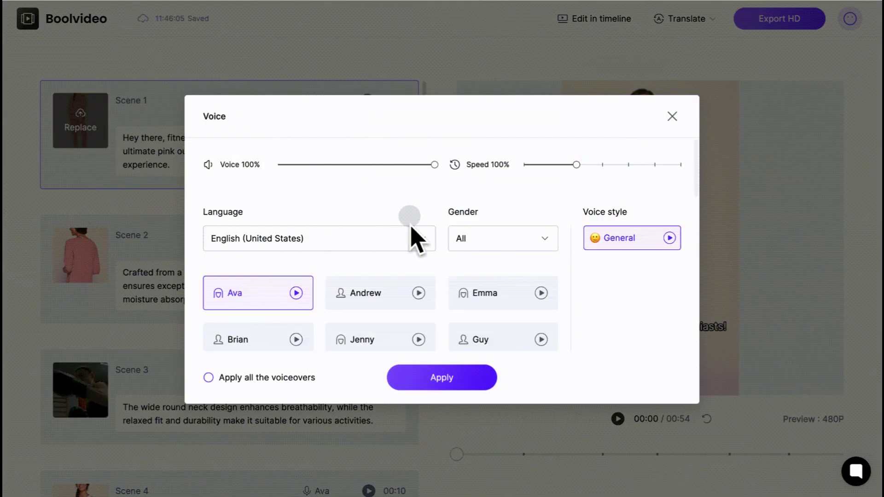
{"action": "left_click", "coordinate": [394, 251]}
{"action": "left_click", "coordinate": [495, 241]}
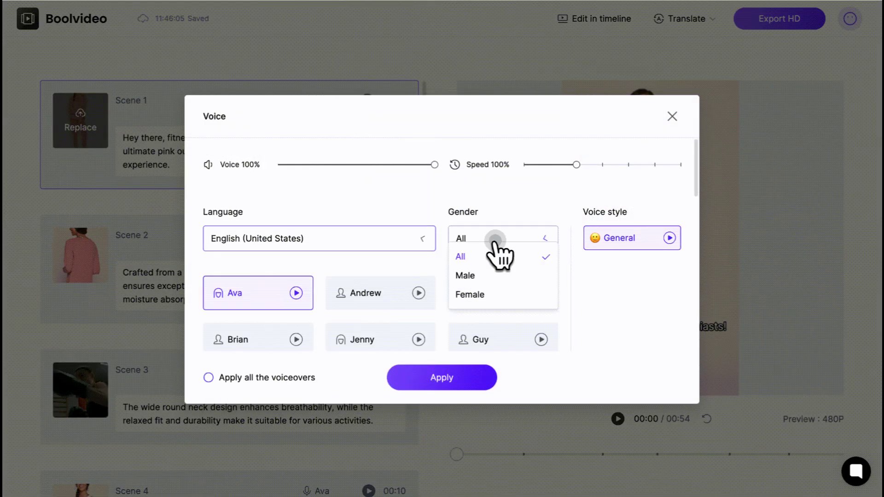
{"action": "left_click", "coordinate": [588, 272]}
{"action": "scroll", "coordinate": [607, 295], "scroll_direction": "down", "scroll_amount": 5}
{"action": "left_click", "coordinate": [672, 117]}
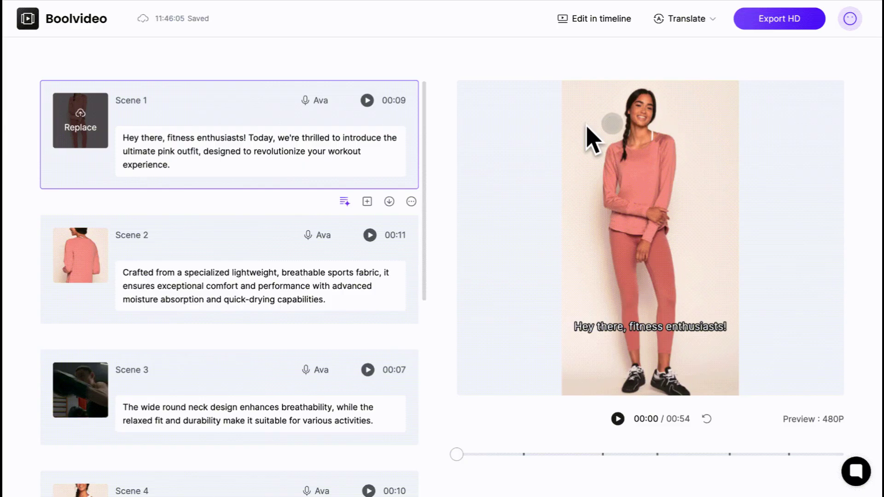
Add an empty scene after Scene 1, reorder the scenes, then delete the empty scene.
{"action": "left_click", "coordinate": [353, 199]}
{"action": "left_click", "coordinate": [326, 242]}
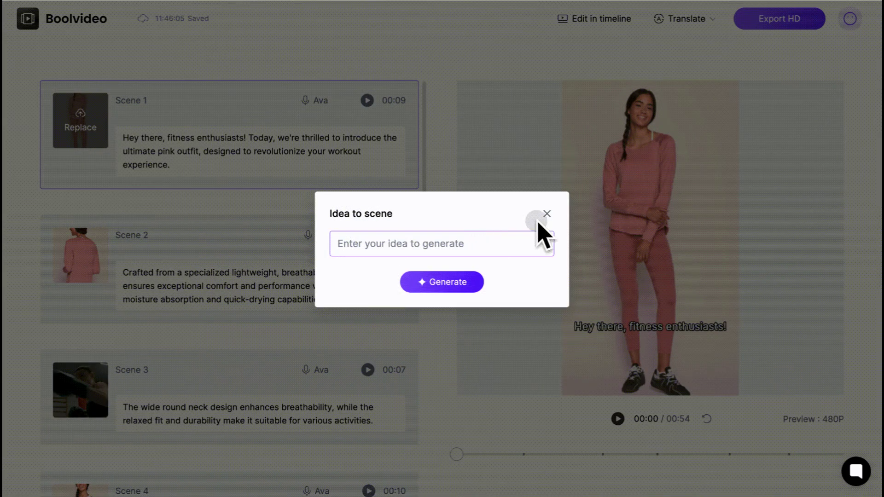
{"action": "left_click", "coordinate": [547, 214]}
{"action": "left_click", "coordinate": [367, 202]}
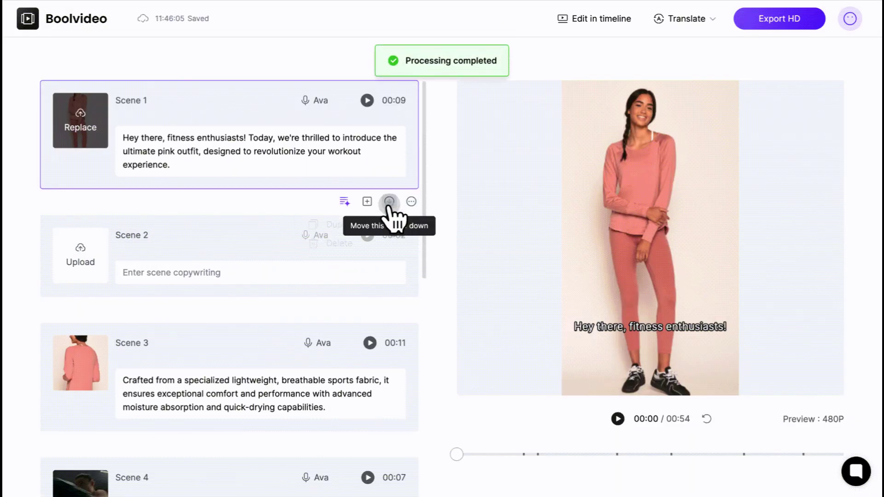
{"action": "left_click", "coordinate": [389, 203]}
{"action": "left_click", "coordinate": [389, 310]}
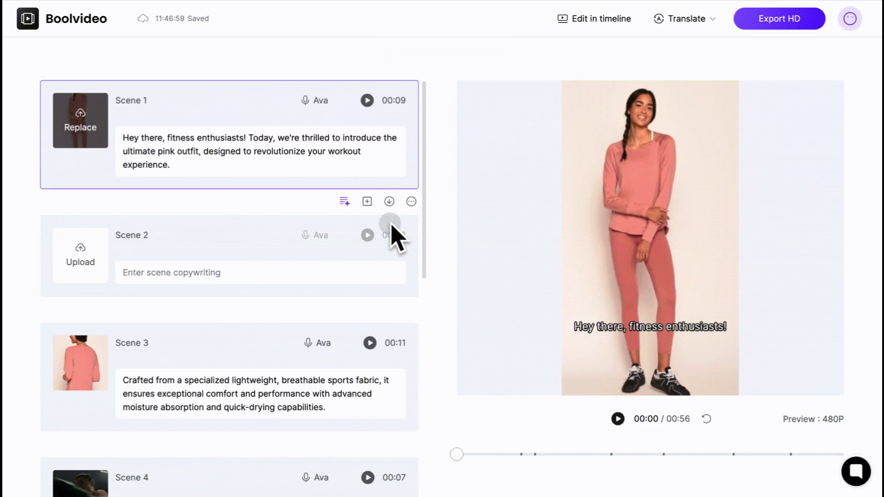
{"action": "left_click", "coordinate": [417, 291]}
{"action": "left_click", "coordinate": [411, 309]}
{"action": "left_click", "coordinate": [355, 352]}
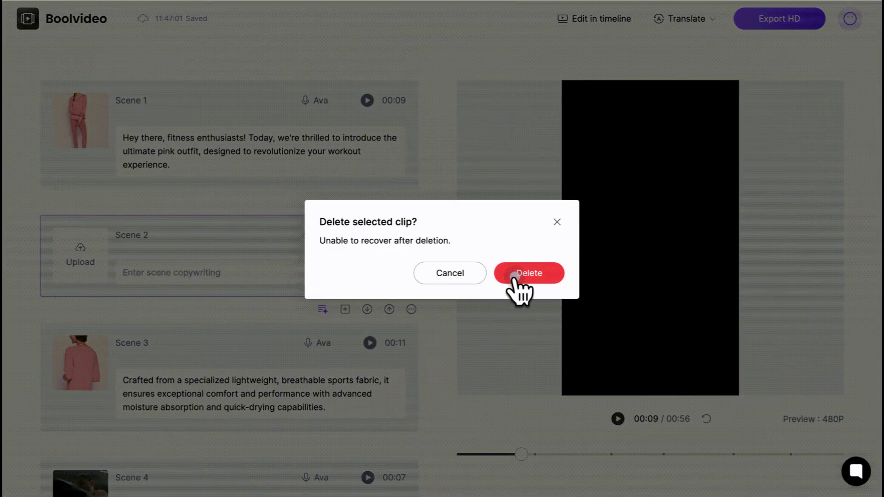
{"action": "left_click", "coordinate": [516, 274]}
Browse the available translation languages, then open the video in the timeline editor.
{"action": "left_click", "coordinate": [684, 18]}
{"action": "scroll", "coordinate": [677, 127], "scroll_direction": "down", "scroll_amount": 10}
{"action": "left_click", "coordinate": [560, 67]}
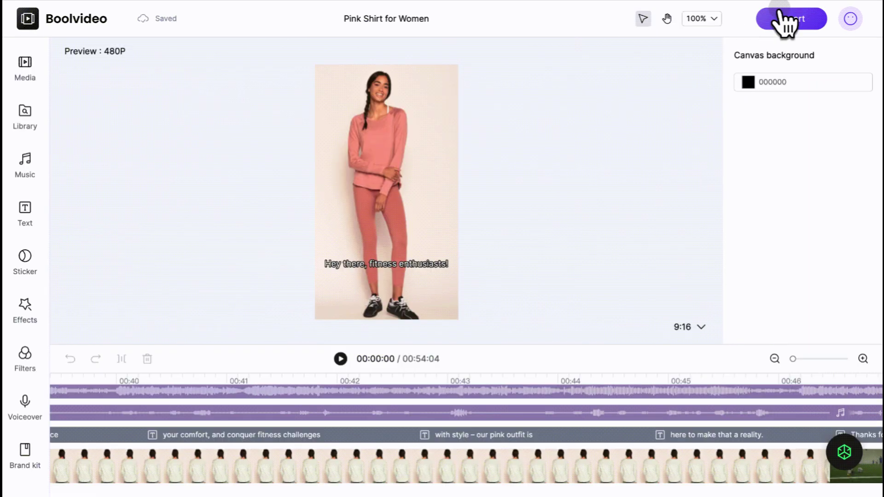